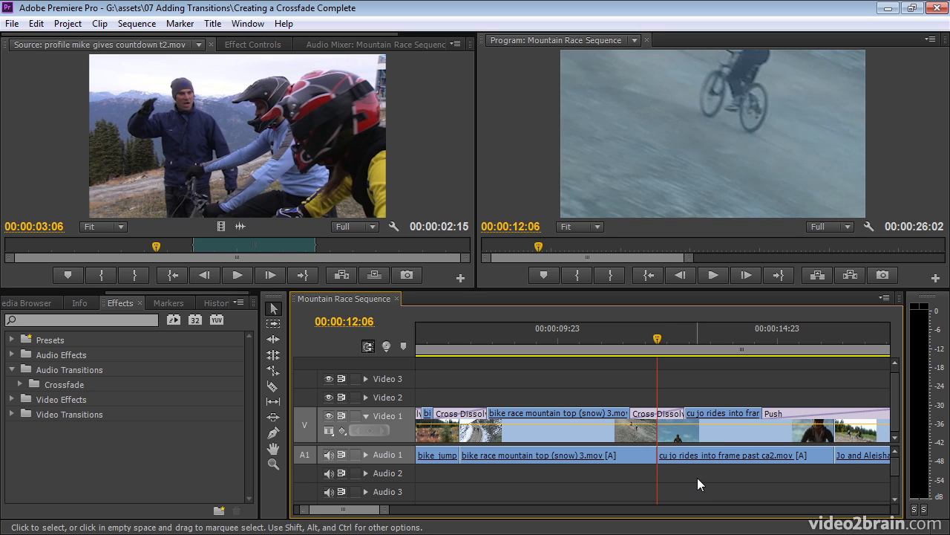
Step: Apply the default audio transition at the 00:00:12:06 cut on Audio 1 and list the available Crossfade transitions
{"action": "key", "text": "shift"}
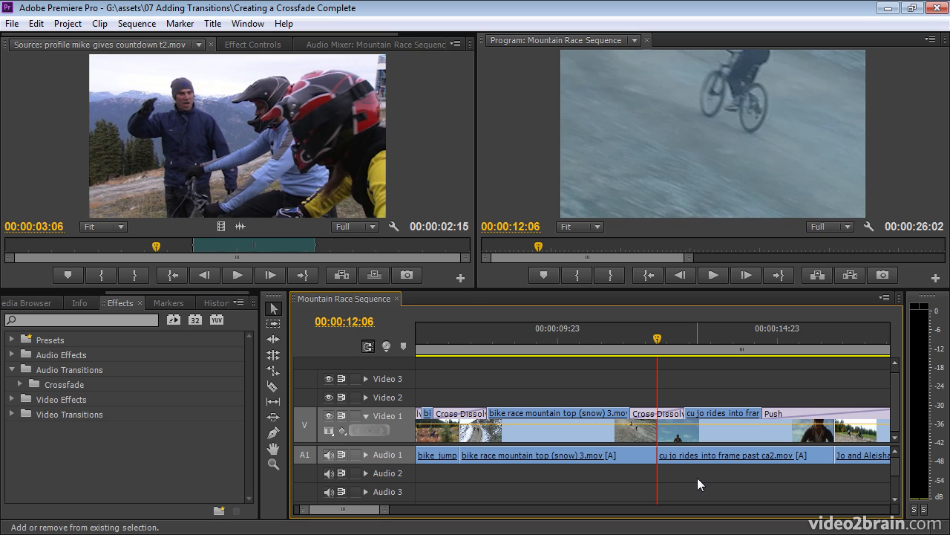
{"action": "key", "text": "ctrl+shift+d"}
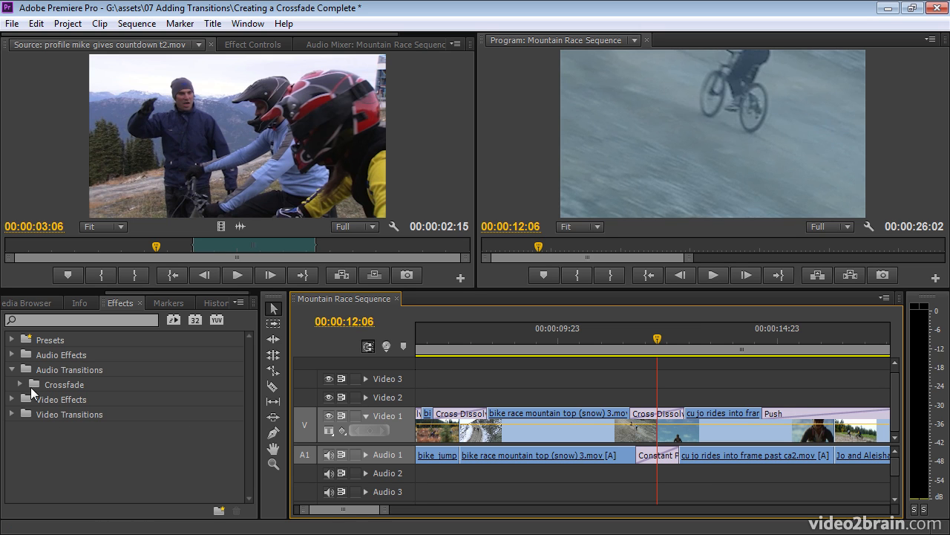
{"action": "left_click", "coordinate": [18, 384]}
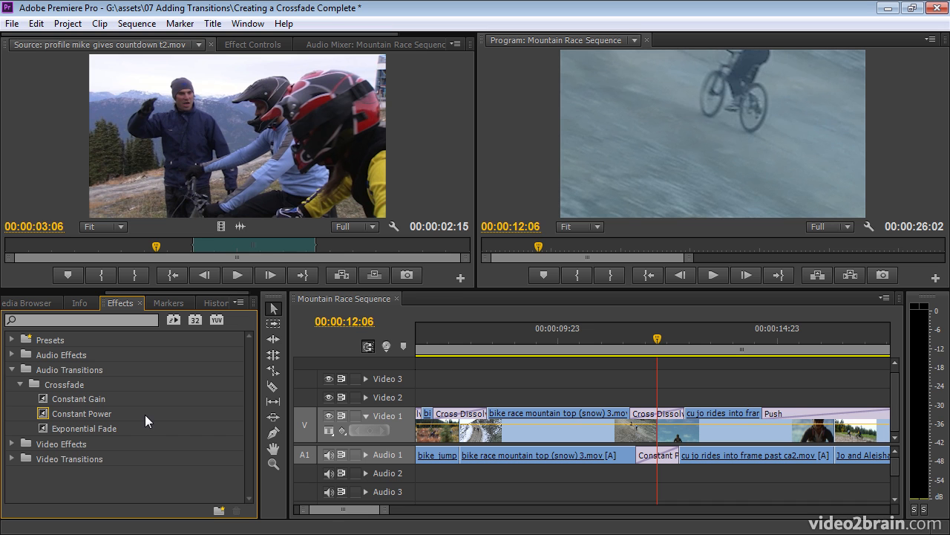
Step: Check the default audio transition duration in the General preferences, leaving the settings as they are
{"action": "left_click", "coordinate": [36, 23]}
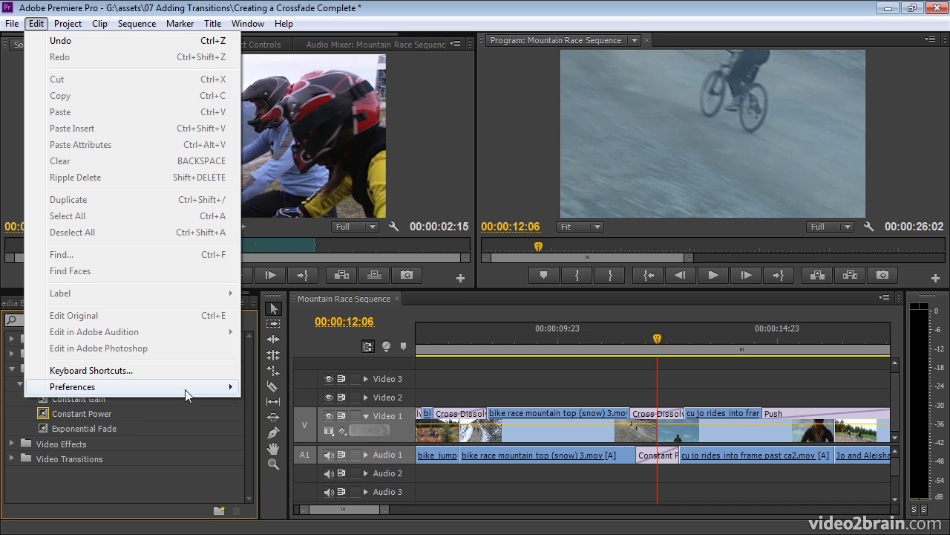
{"action": "mouse_move", "coordinate": [185, 389]}
{"action": "left_click", "coordinate": [300, 158]}
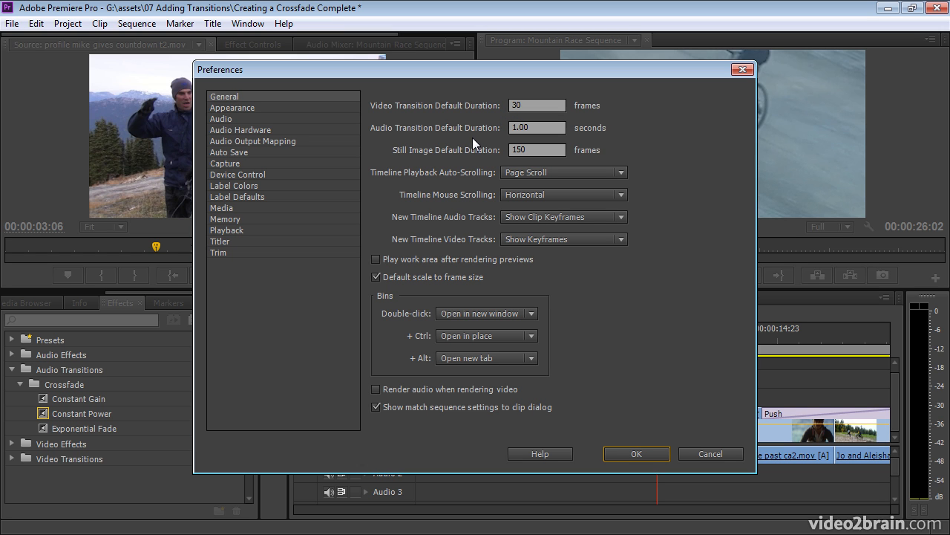
{"action": "left_click", "coordinate": [703, 455]}
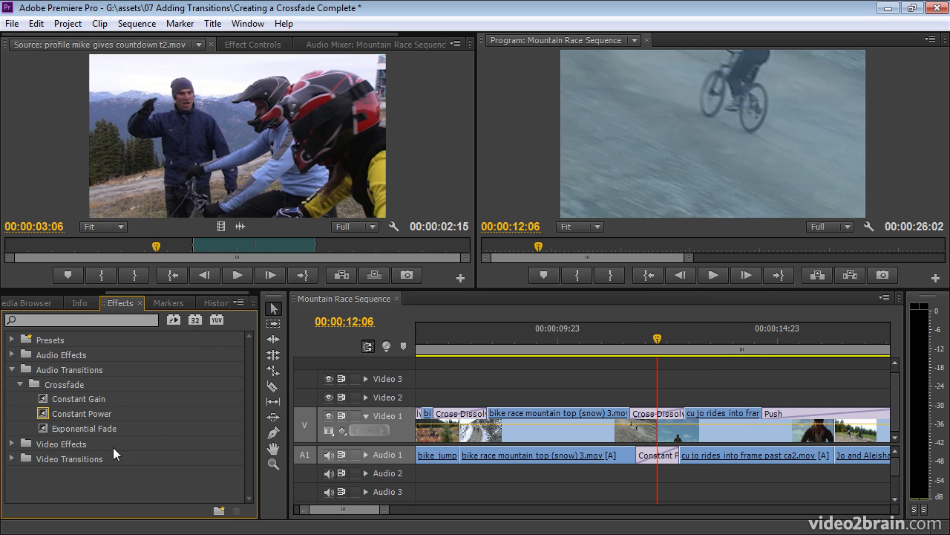
Step: Look through the Dissolve group of the video transitions for the default one and collapse the video transitions again
{"action": "left_click", "coordinate": [13, 458]}
{"action": "scroll", "coordinate": [248, 413], "scroll_direction": "down", "scroll_amount": 1}
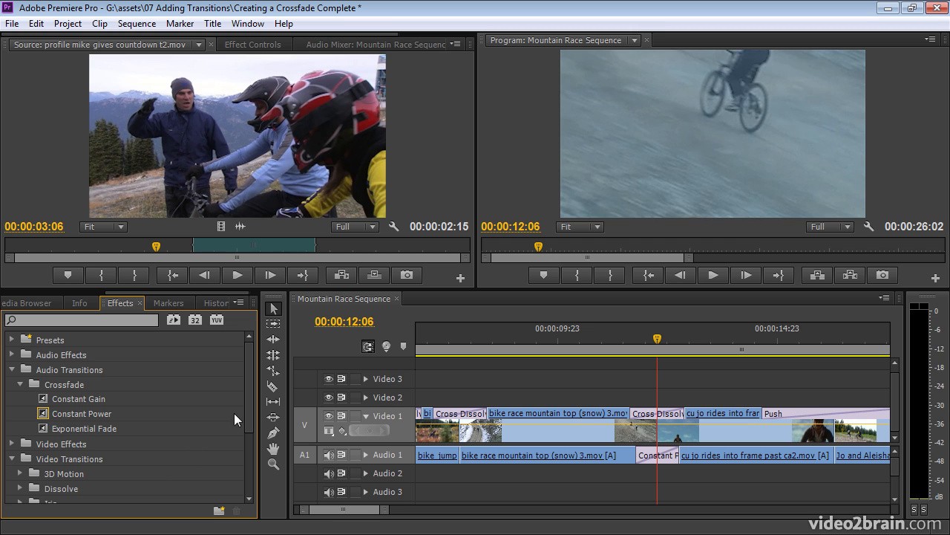
{"action": "scroll", "coordinate": [248, 413], "scroll_direction": "down", "scroll_amount": 2}
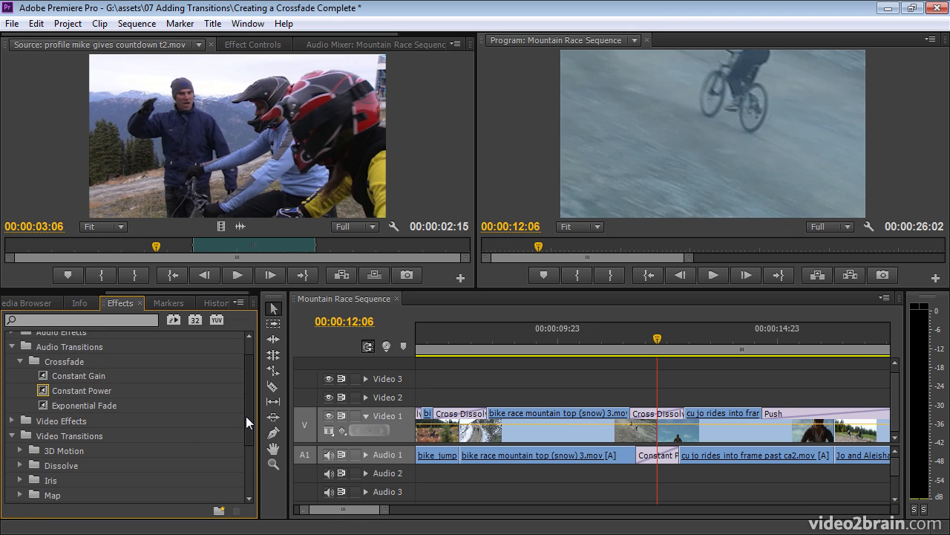
{"action": "left_click", "coordinate": [20, 450]}
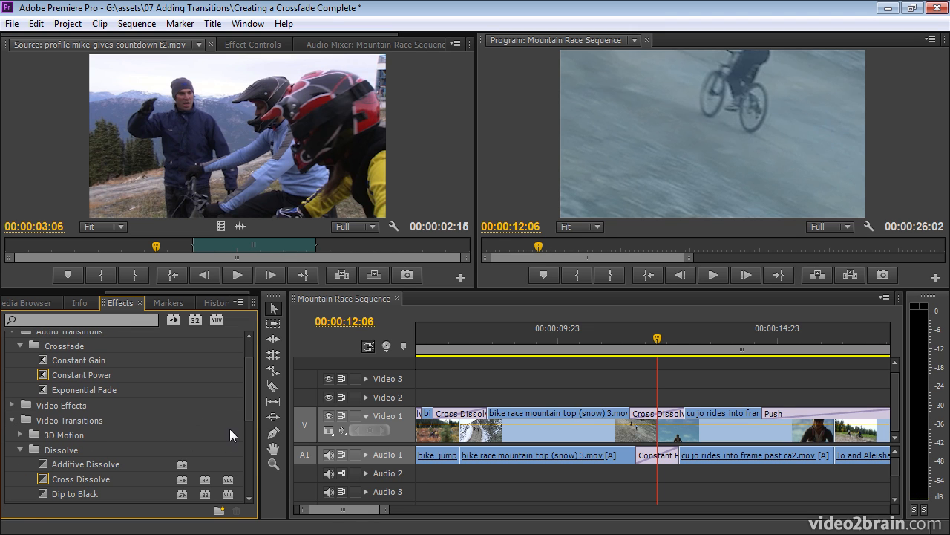
{"action": "scroll", "coordinate": [250, 407], "scroll_direction": "down", "scroll_amount": 1}
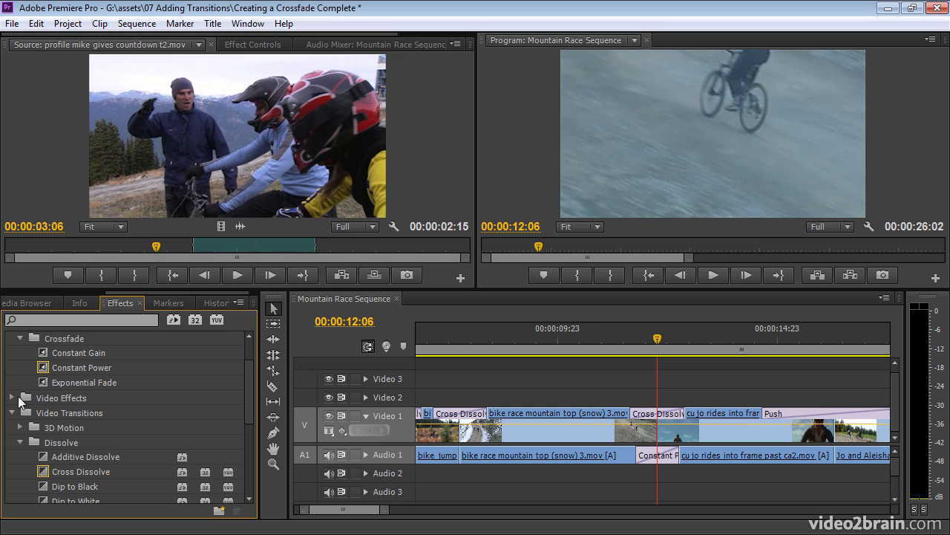
{"action": "left_click", "coordinate": [20, 442]}
{"action": "left_click", "coordinate": [12, 412]}
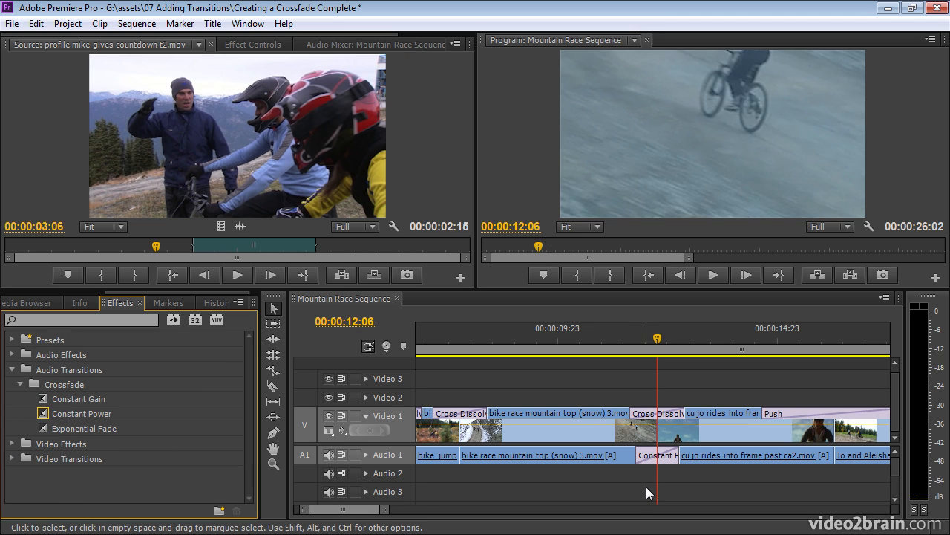
Step: Extend the start of the Constant Power crossfade at the 00:00:12:06 cut for a total duration of 00:00:01:10
{"action": "left_click", "coordinate": [652, 454]}
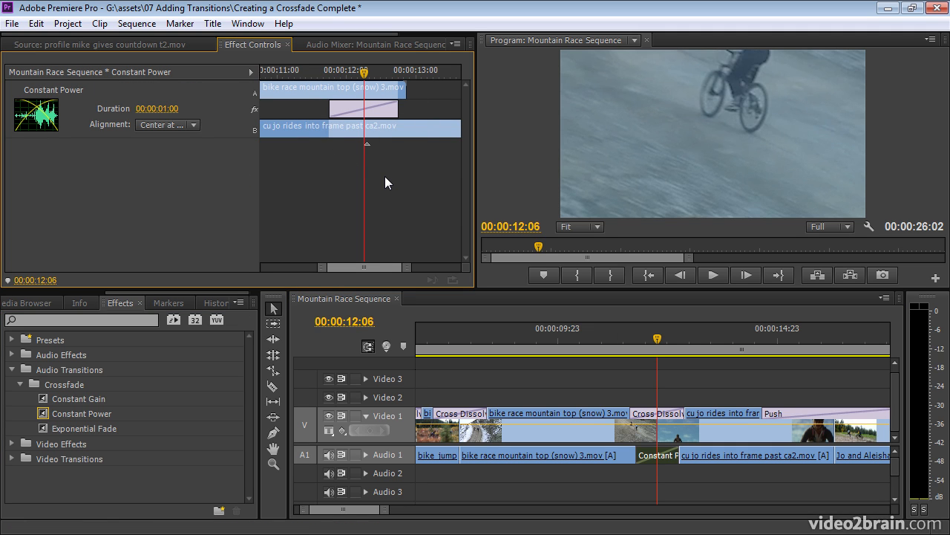
{"action": "mouse_move", "coordinate": [330, 111]}
{"action": "left_mouse_down"}
{"action": "mouse_move", "coordinate": [305, 111]}
{"action": "mouse_move", "coordinate": [316, 111]}
{"action": "left_mouse_up"}
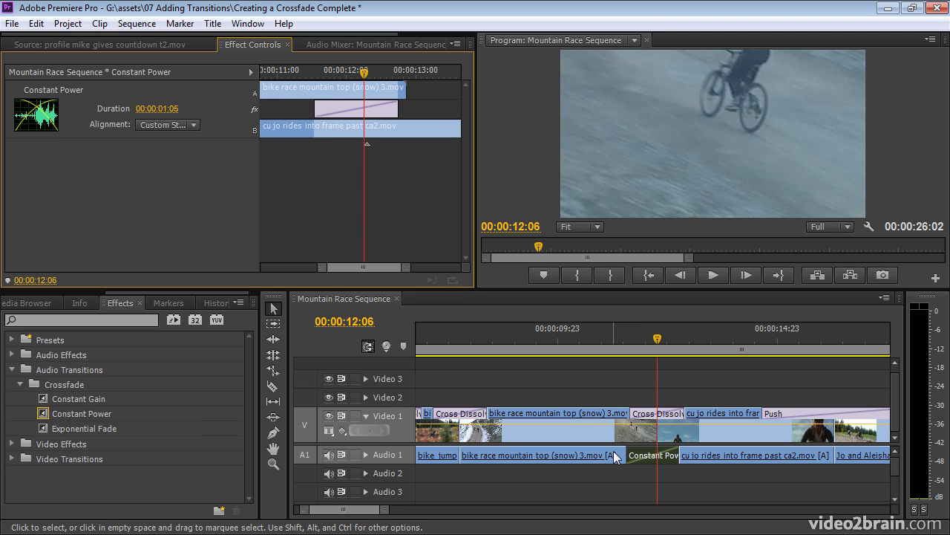
{"action": "mouse_move", "coordinate": [628, 454]}
{"action": "left_mouse_down"}
{"action": "mouse_move", "coordinate": [609, 454]}
{"action": "mouse_move", "coordinate": [618, 453]}
{"action": "left_mouse_up"}
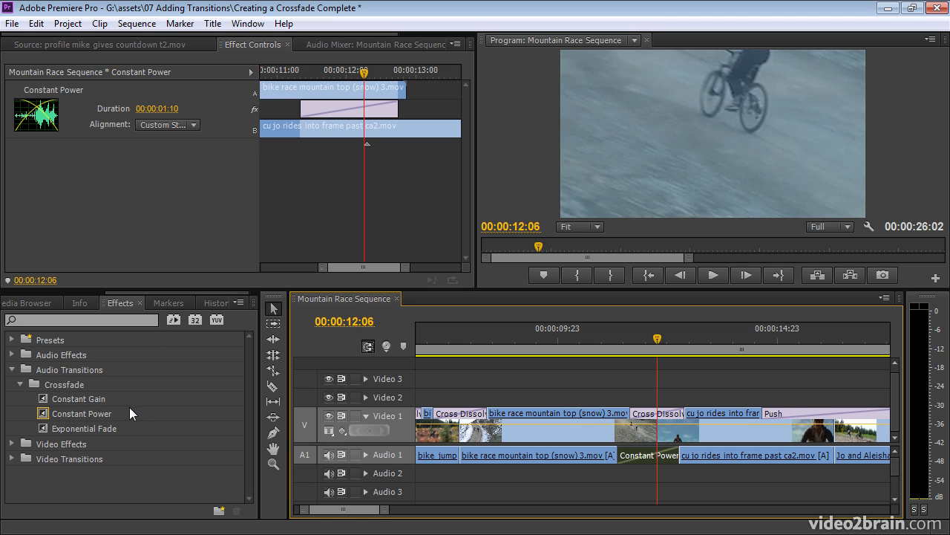
Step: Replace the Constant Power crossfade with Exponential Fade and that with Constant Gain, viewing each one's settings
{"action": "left_click_drag", "start_coordinate": [42, 427], "coordinate": [653, 461]}
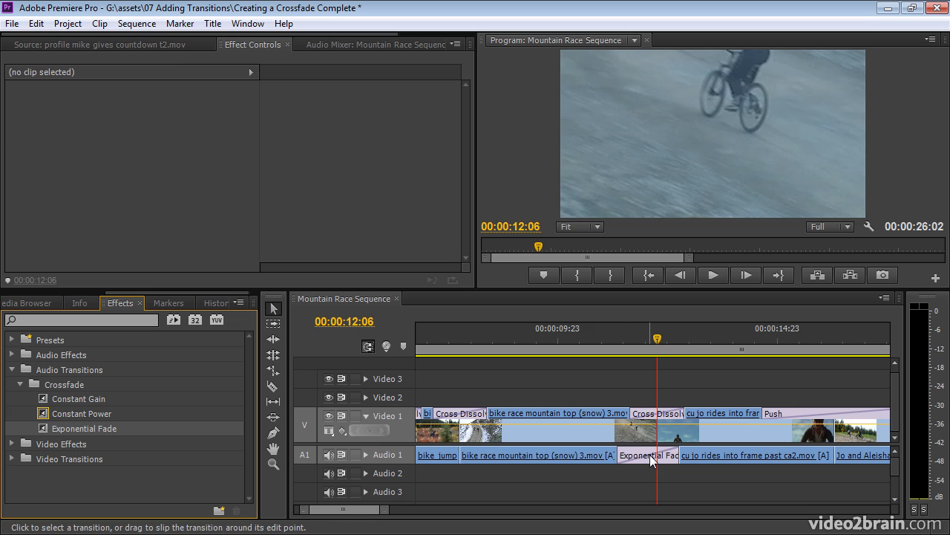
{"action": "left_click", "coordinate": [651, 458]}
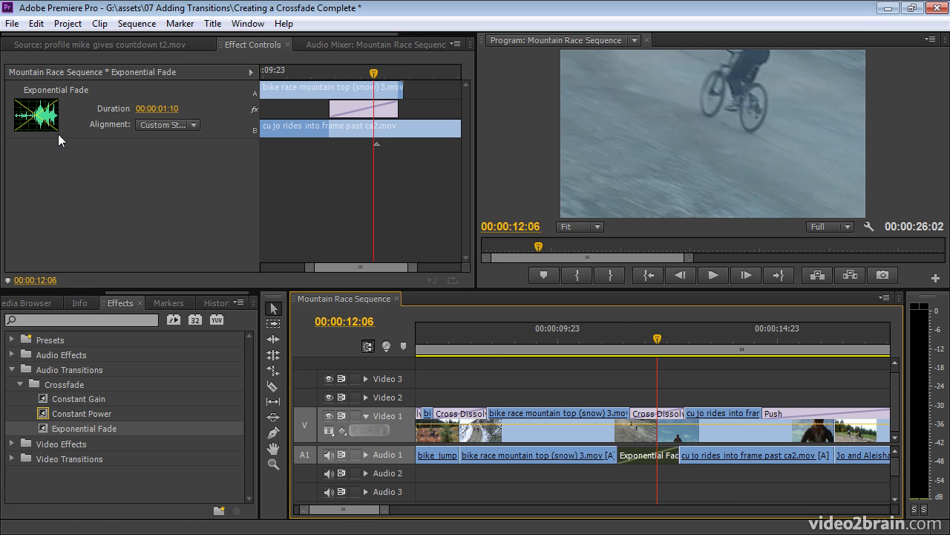
{"action": "left_click_drag", "start_coordinate": [44, 398], "coordinate": [644, 455]}
{"action": "left_click", "coordinate": [645, 455]}
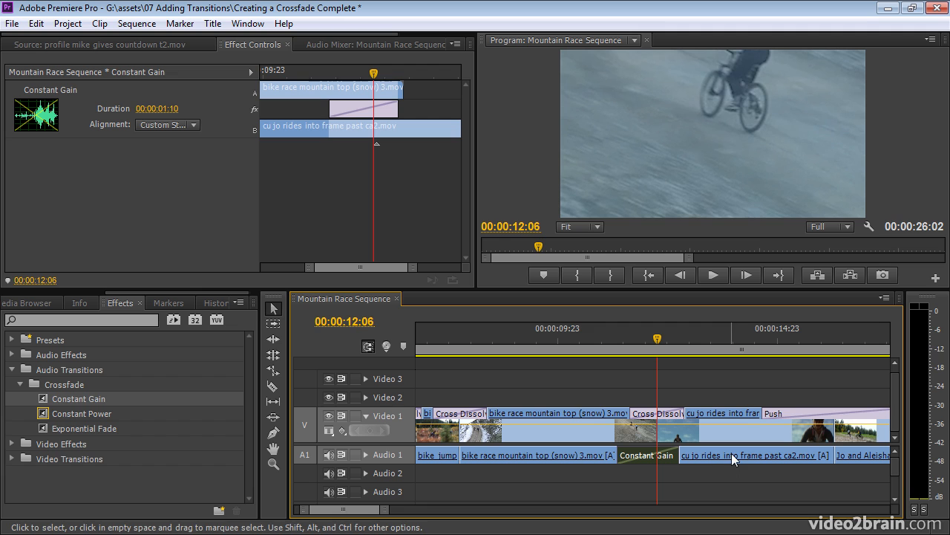
Step: Extend the end of the crossfade to a duration of 00:00:01:13 and replace its type with Constant Power
{"action": "left_click_drag", "start_coordinate": [677, 452], "coordinate": [714, 450]}
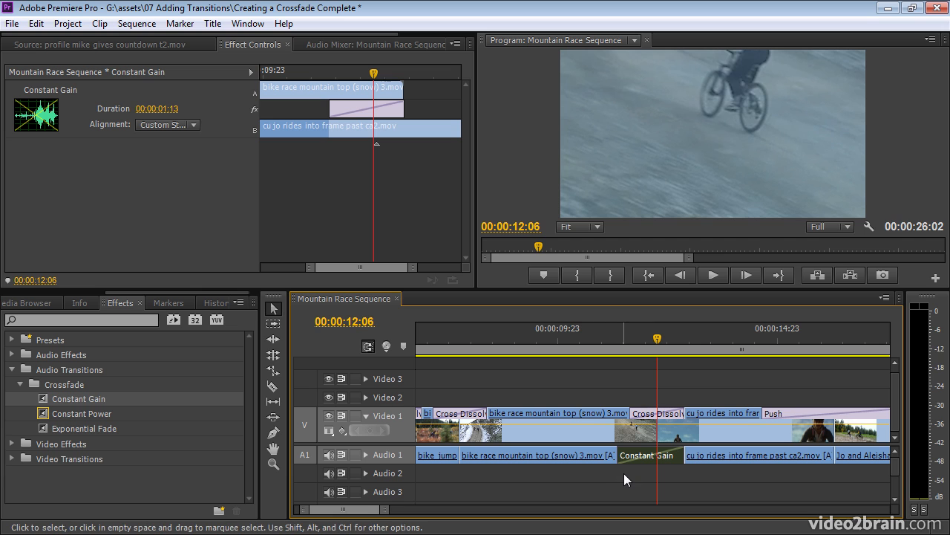
{"action": "left_click_drag", "start_coordinate": [82, 413], "coordinate": [651, 458]}
Step: Add a Constant Power crossfade between bike_jumps.mov and bike race mountain top (snow) 3.mov on Audio 1 and magnify that cut
{"action": "left_click_drag", "start_coordinate": [46, 414], "coordinate": [465, 461]}
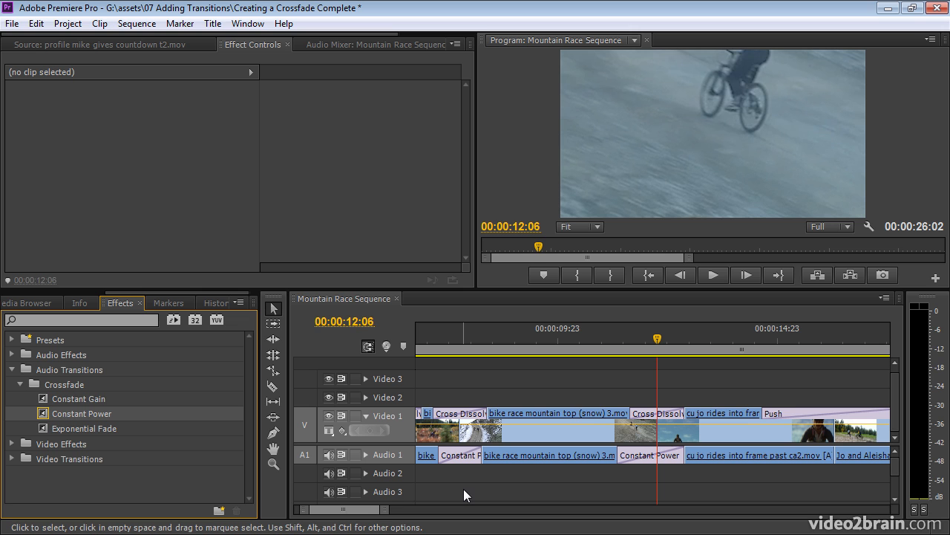
{"action": "left_click", "coordinate": [464, 461]}
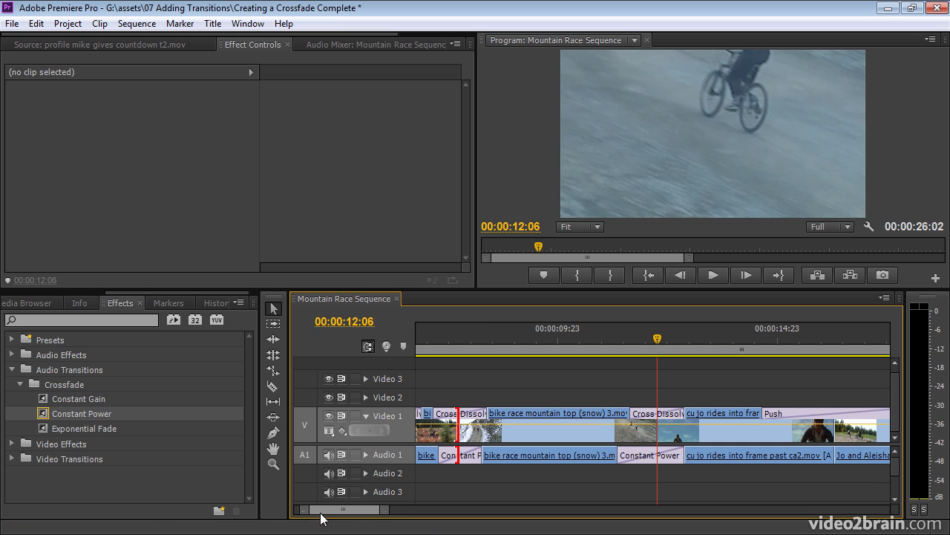
{"action": "scroll", "coordinate": [342, 510], "scroll_direction": "up", "scroll_amount": 5}
{"action": "mouse_move", "coordinate": [377, 512]}
{"action": "left_mouse_down"}
{"action": "mouse_move", "coordinate": [391, 512]}
{"action": "mouse_move", "coordinate": [378, 512]}
{"action": "left_mouse_up"}
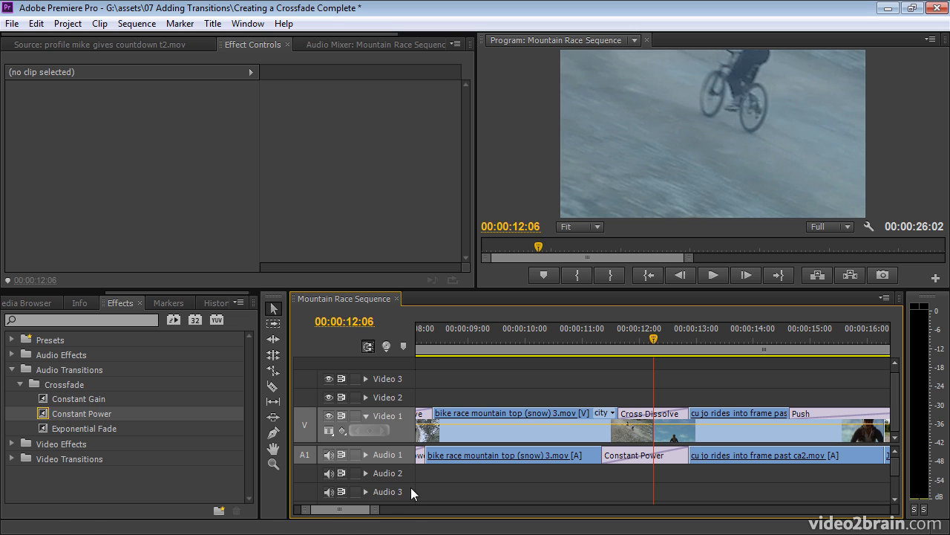
{"action": "scroll", "coordinate": [340, 509], "scroll_direction": "up", "scroll_amount": 3}
{"action": "left_click", "coordinate": [640, 337]}
{"action": "left_click_drag", "start_coordinate": [377, 511], "coordinate": [357, 514]}
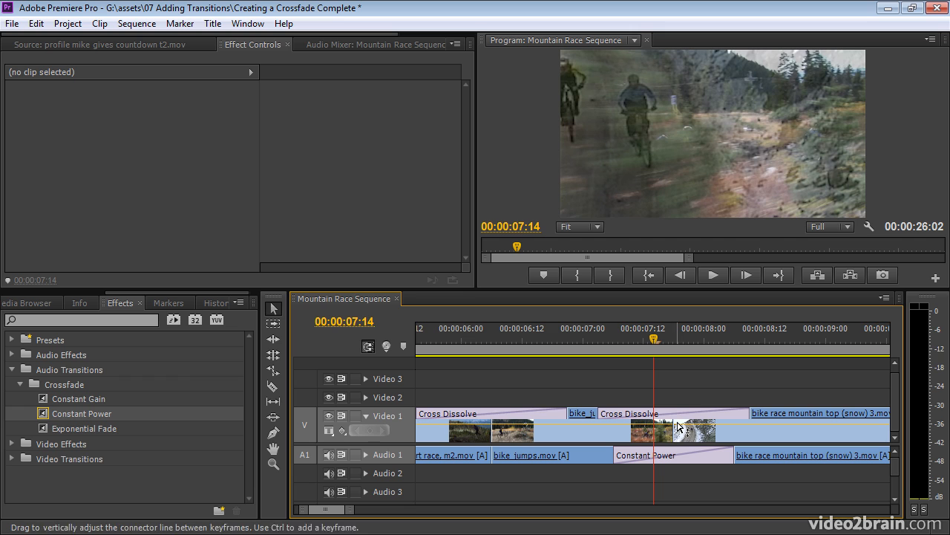
Step: Select the Constant Power crossfade between bike_jumps.mov and bike race mountain top (snow) 3.mov on Audio 1 and delete it
{"action": "left_click", "coordinate": [676, 460]}
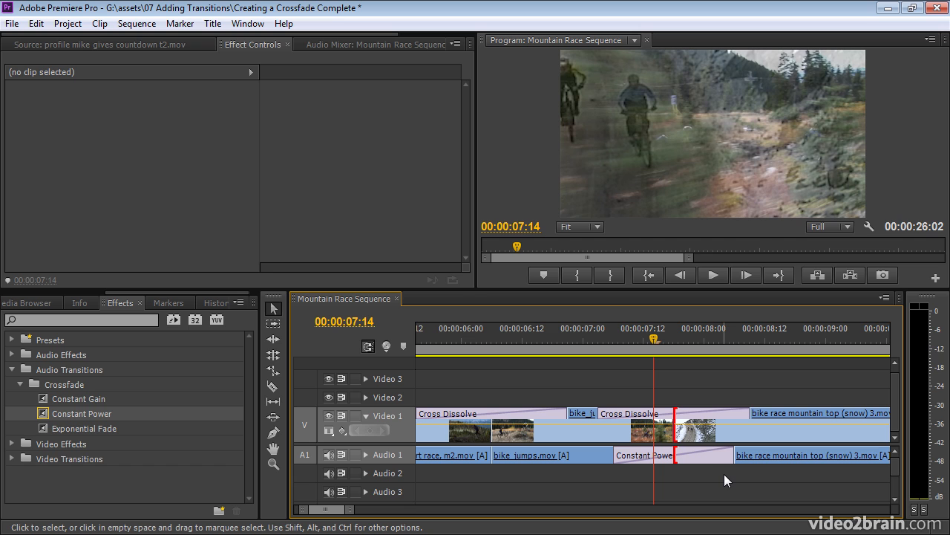
{"action": "left_click", "coordinate": [765, 474]}
{"action": "left_click", "coordinate": [698, 459]}
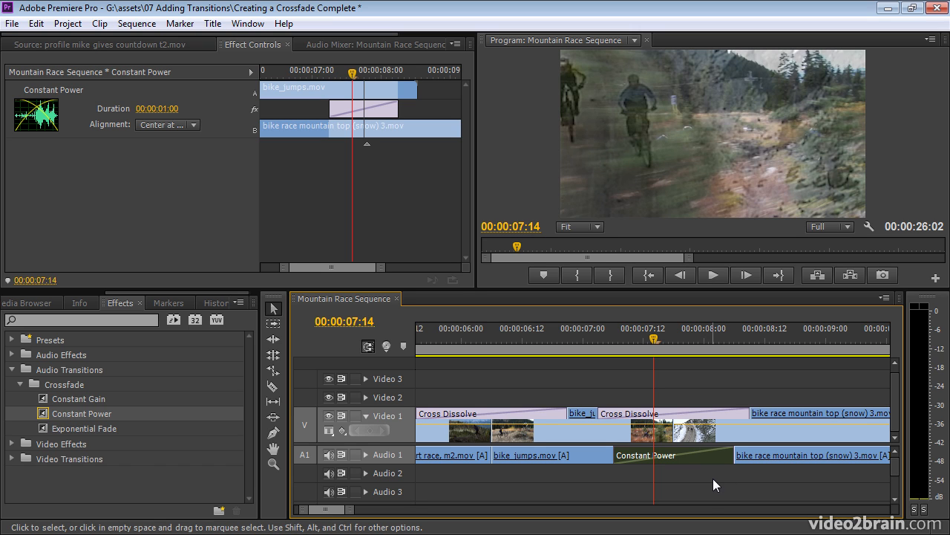
{"action": "key", "text": "Delete"}
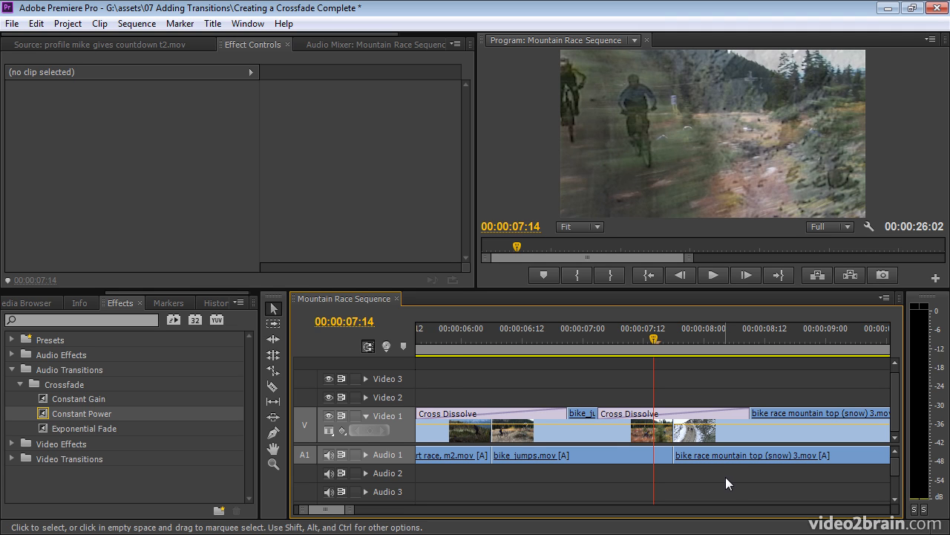
{"action": "key", "text": "minus"}
{"action": "key", "text": "minus"}
{"action": "key", "text": "minus"}
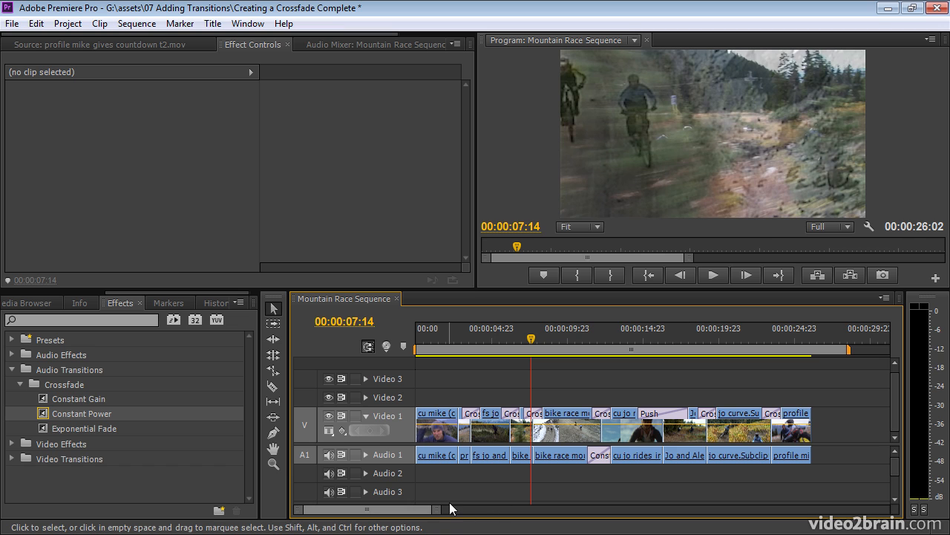